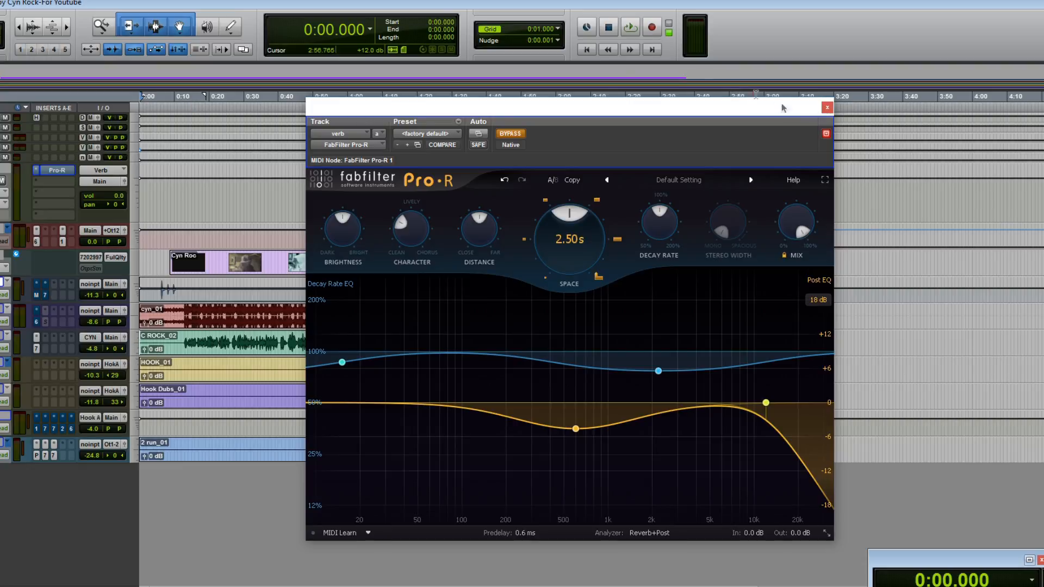
# - Close the Pro-R window and play the session from the start with the reverb bypassed
pyautogui.click(826, 109)
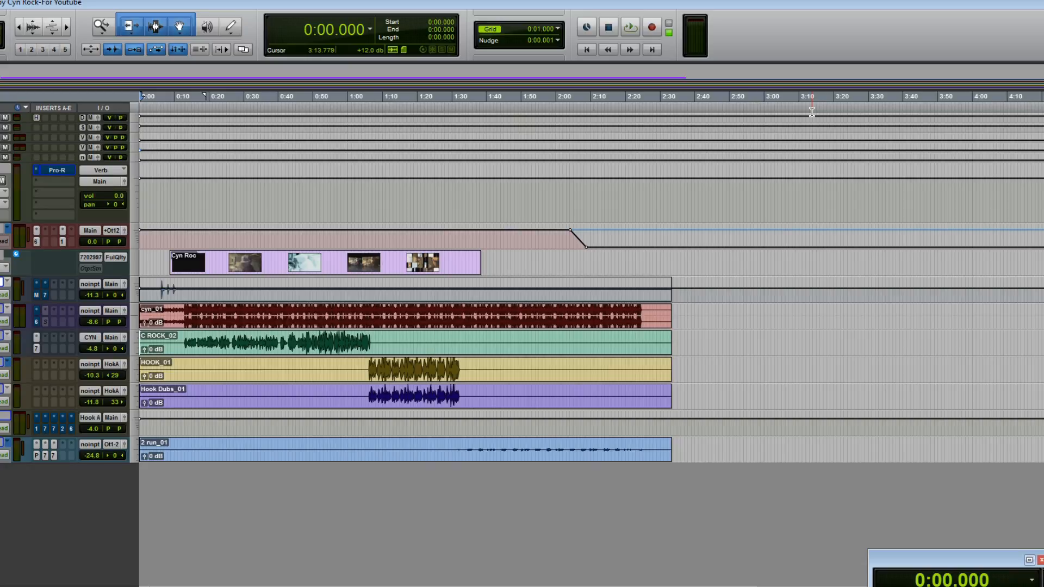
pyautogui.press('space')
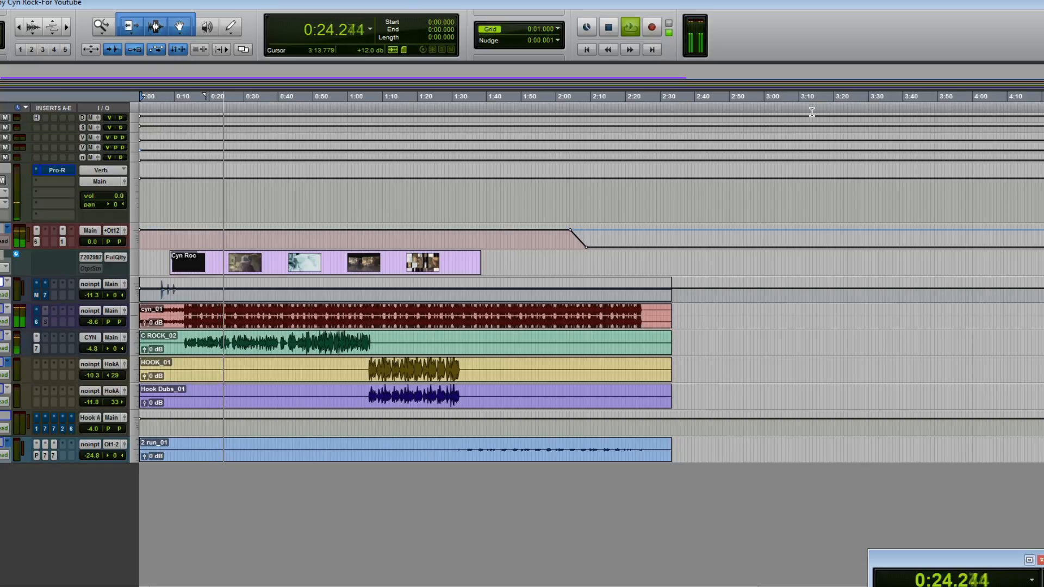
pyautogui.press('space')
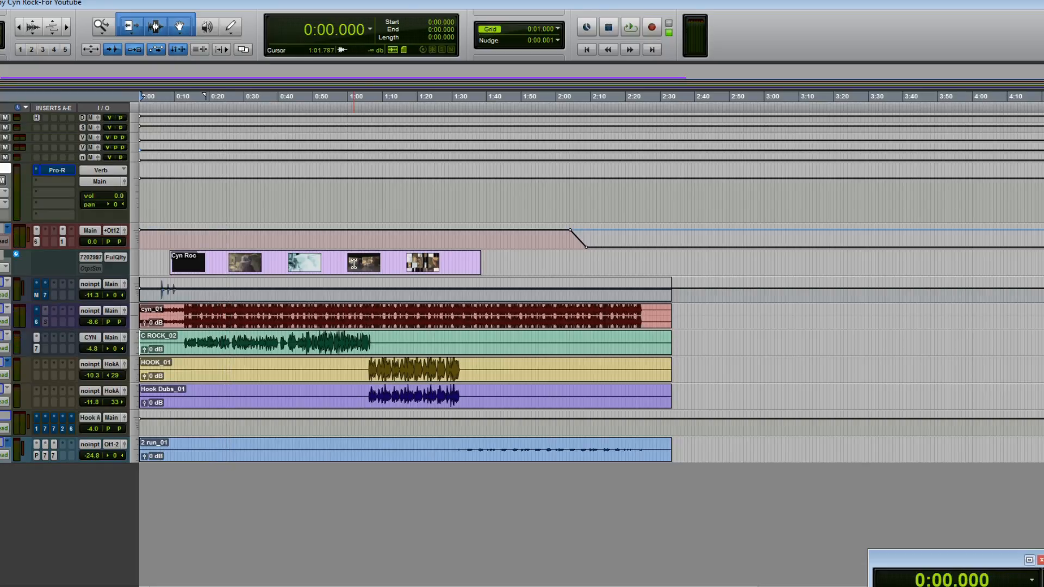
# - Reopen Pro-R from the verb track's insert and place the playback start at the onset of the C ROCK_02 vocal
pyautogui.click(58, 173)
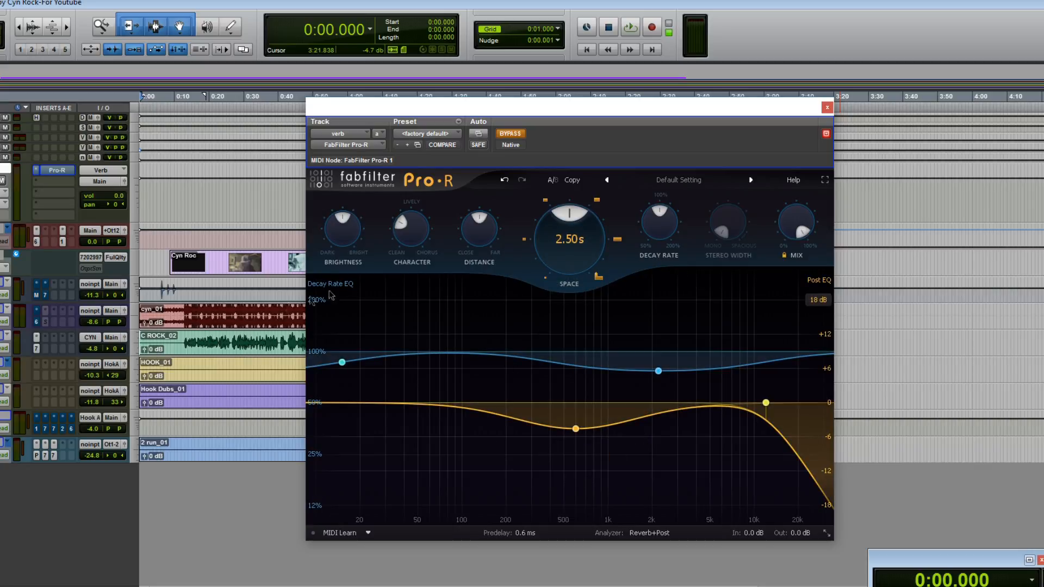
pyautogui.click(175, 342)
pyautogui.press('Tab')
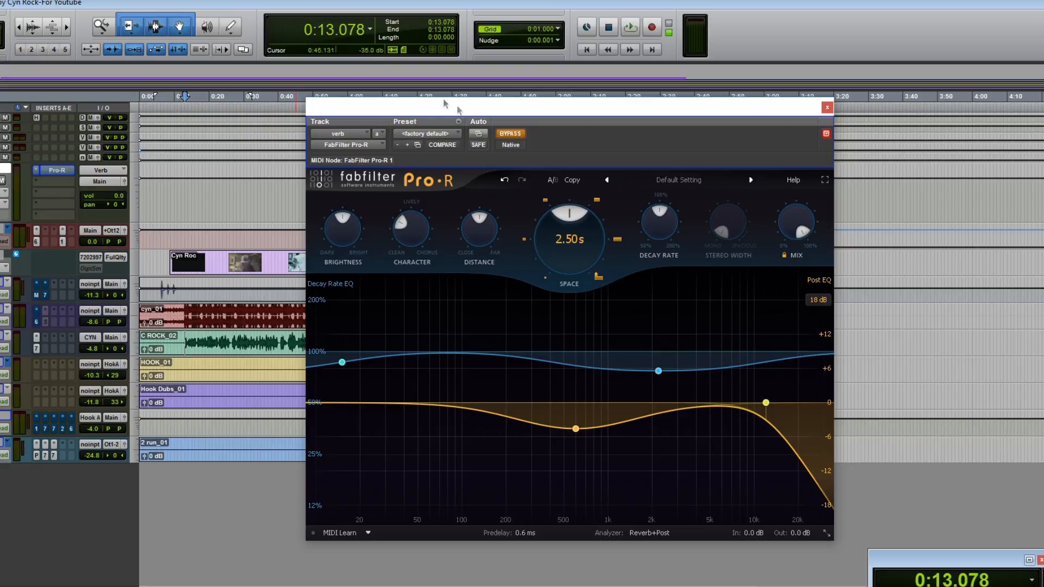
# - Turn off the Pro-R bypass and audition the vocal with the reverb twice from its onset
pyautogui.click(506, 136)
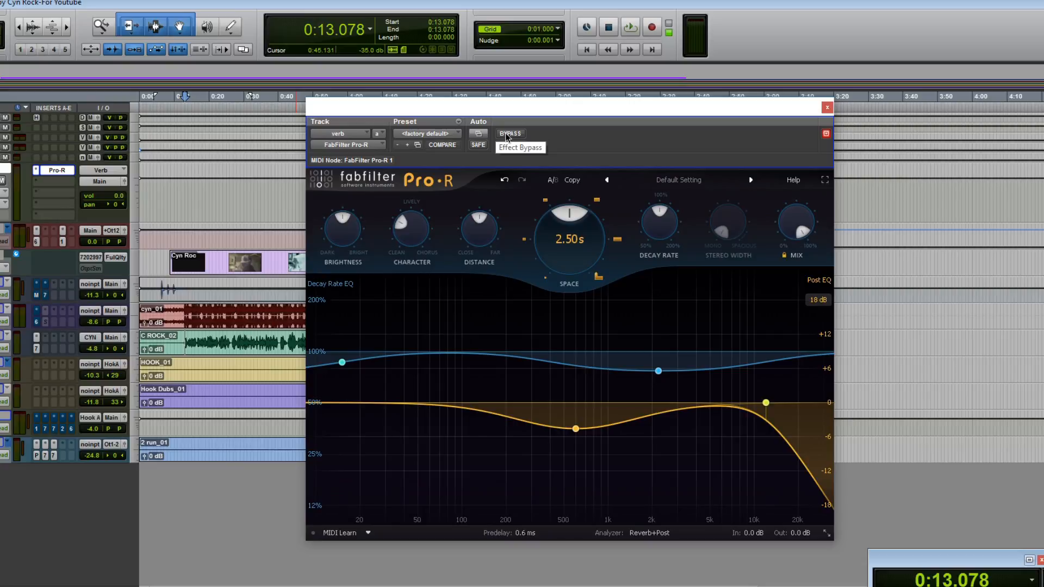
pyautogui.press('space')
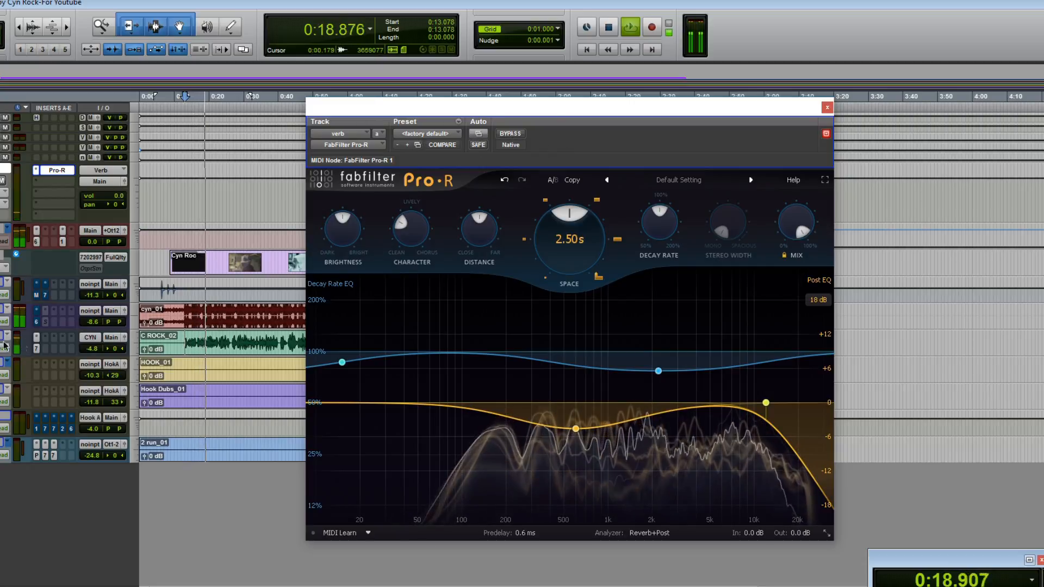
pyautogui.press('space')
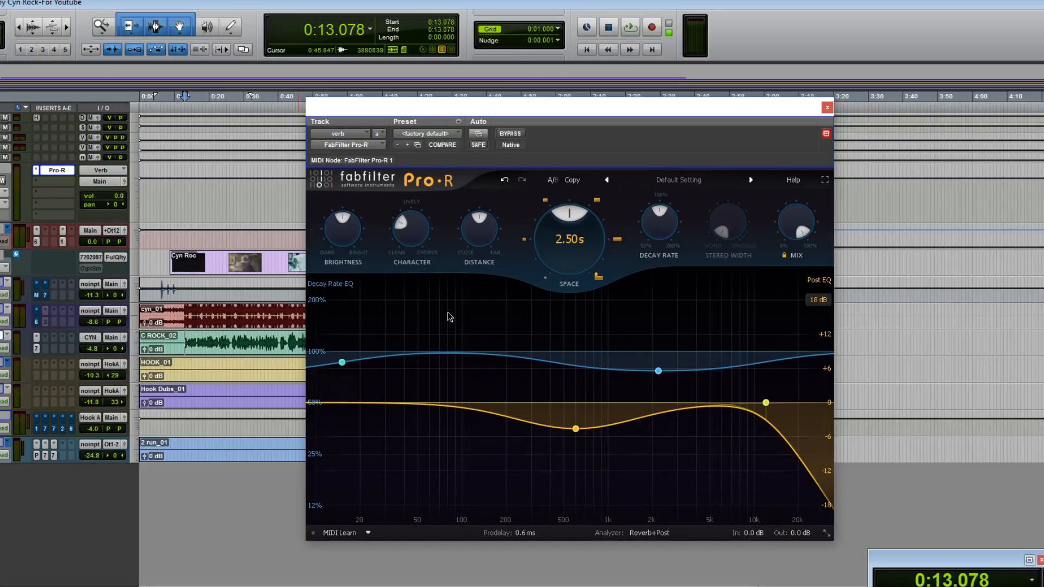
pyautogui.press('space')
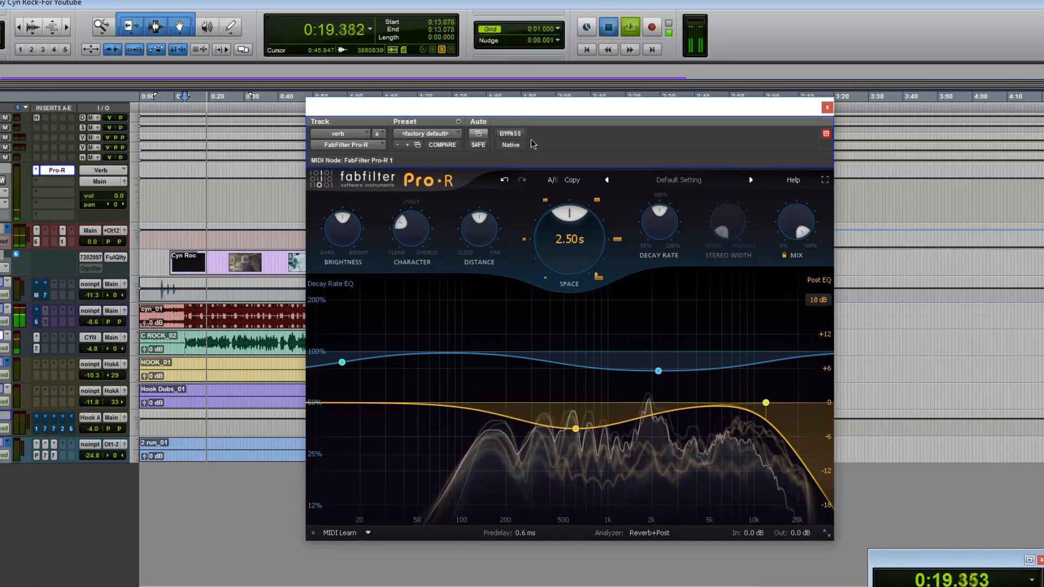
pyautogui.press('space')
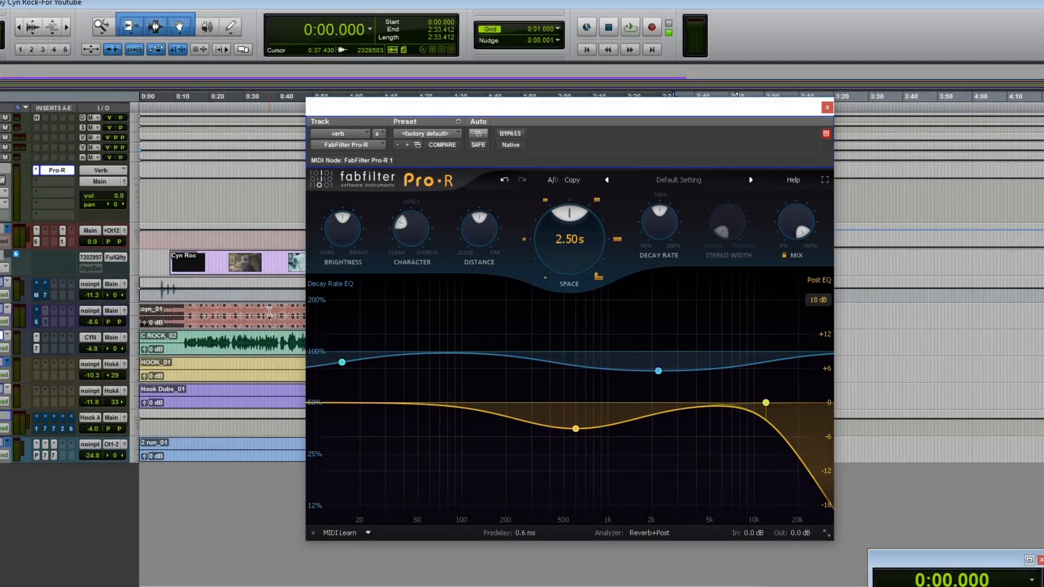
# - Mute the cyn_01 clip and start playback from the onset of the C ROCK_02 vocal
pyautogui.hotkey('ctrl', 'm')
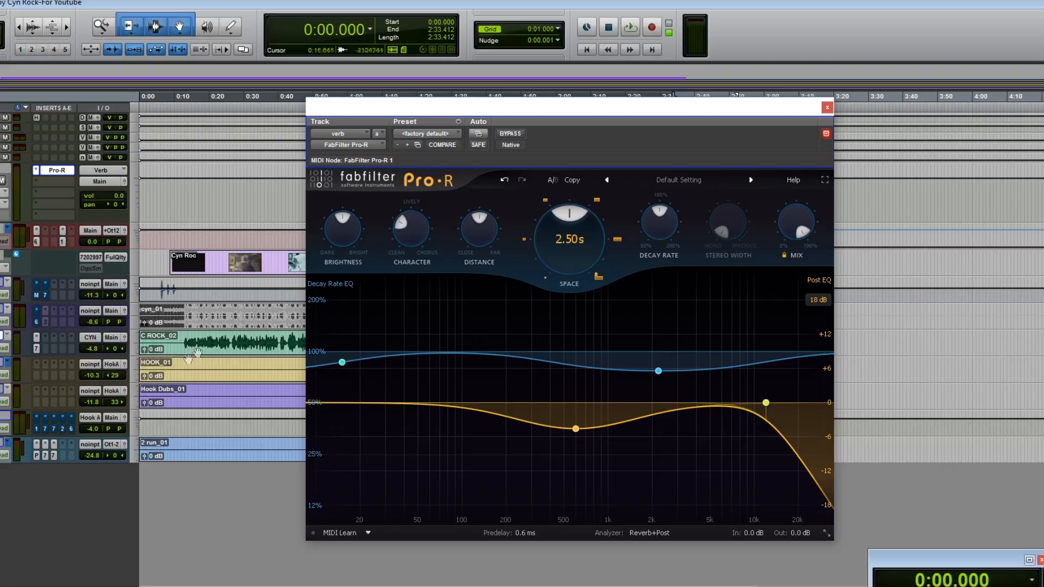
pyautogui.click(174, 336)
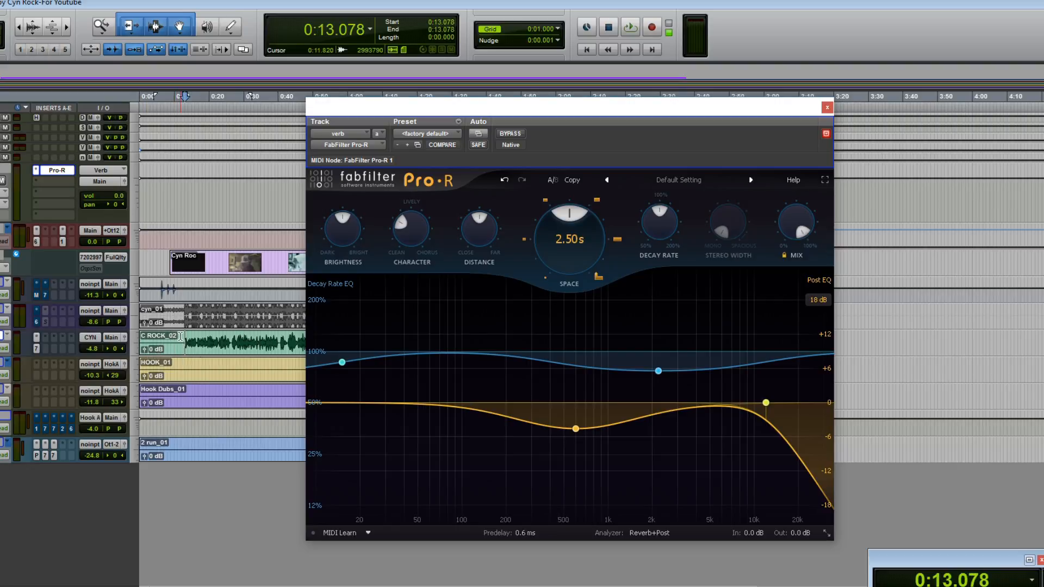
pyautogui.press('space')
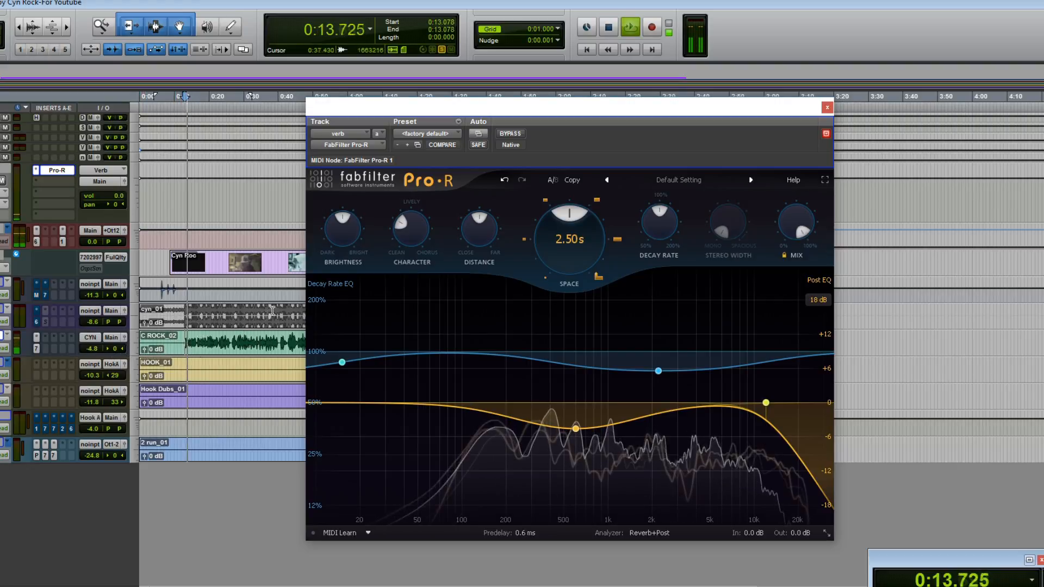
# - Raise the reverb's Brightness to about 83% while the vocal plays, and stop playback
pyautogui.moveTo(328, 228); pyautogui.dragTo(326, 261)
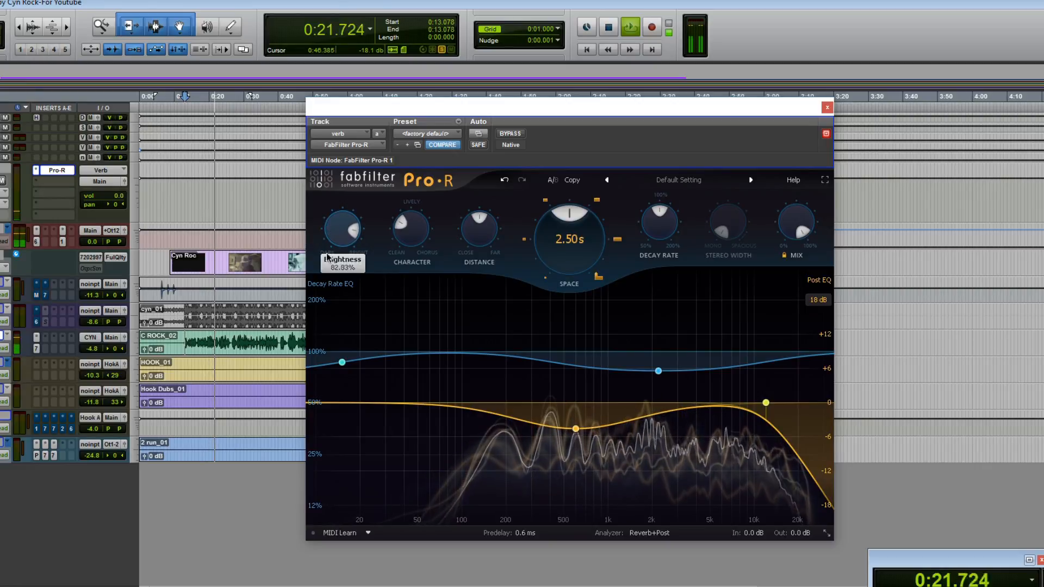
pyautogui.moveTo(313, 329); pyautogui.dragTo(247, 217)
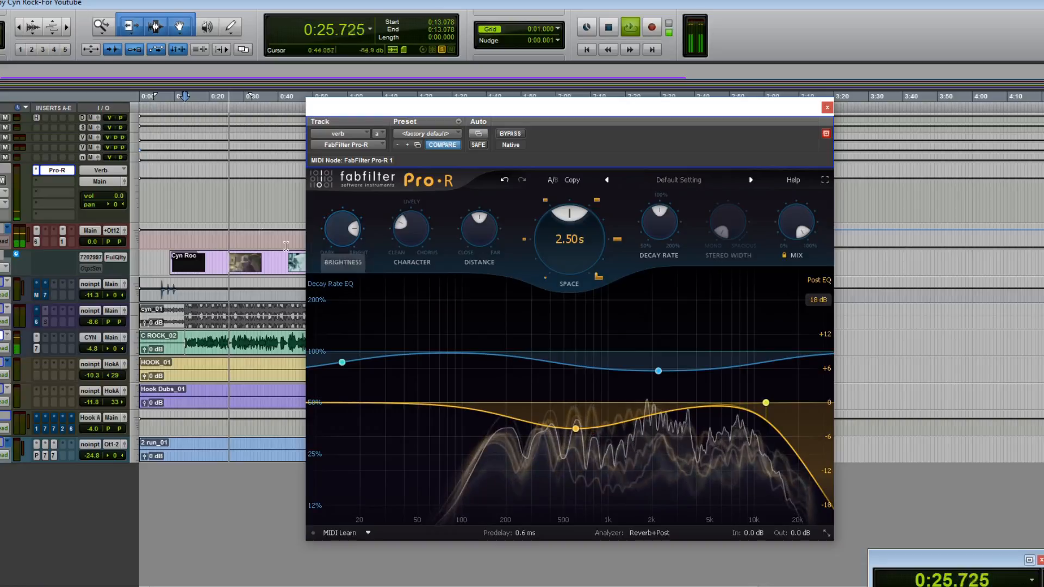
pyautogui.press('space')
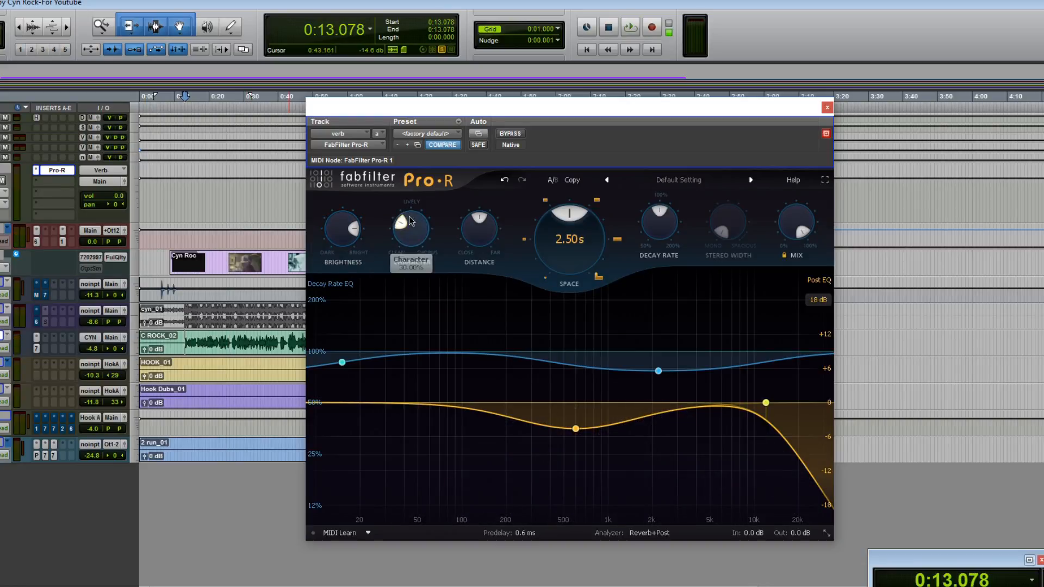
# - Audition the vocal with the reverb's Character raised toward Chorus
pyautogui.press('space')
pyautogui.moveTo(433, 220); pyautogui.dragTo(353, 244)
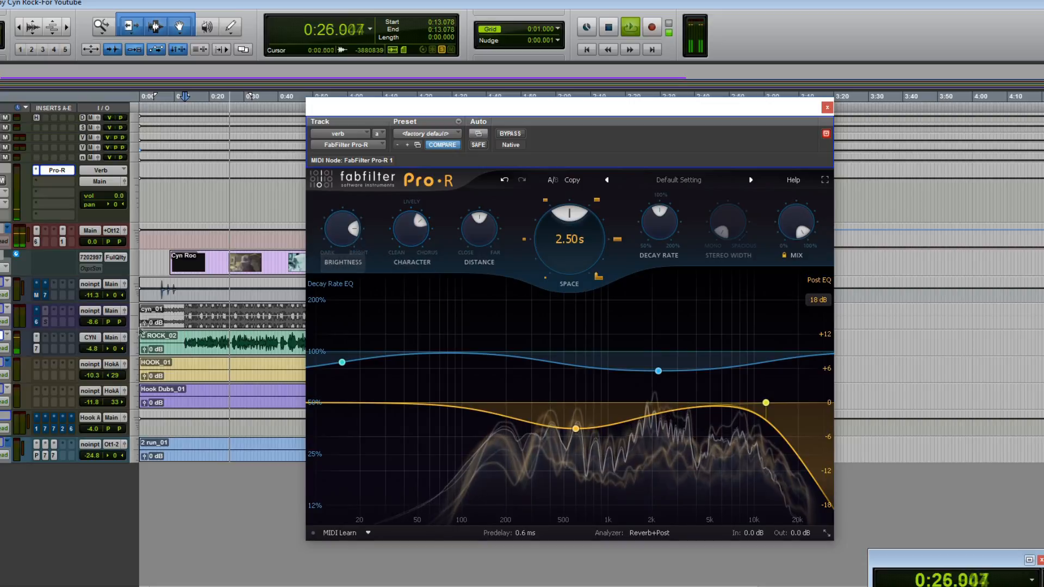
pyautogui.press('space')
# - Audition the vocal with Character lowered to 0%, and reset Character to its midpoint
pyautogui.moveTo(416, 223); pyautogui.dragTo(385, 381)
pyautogui.press('space')
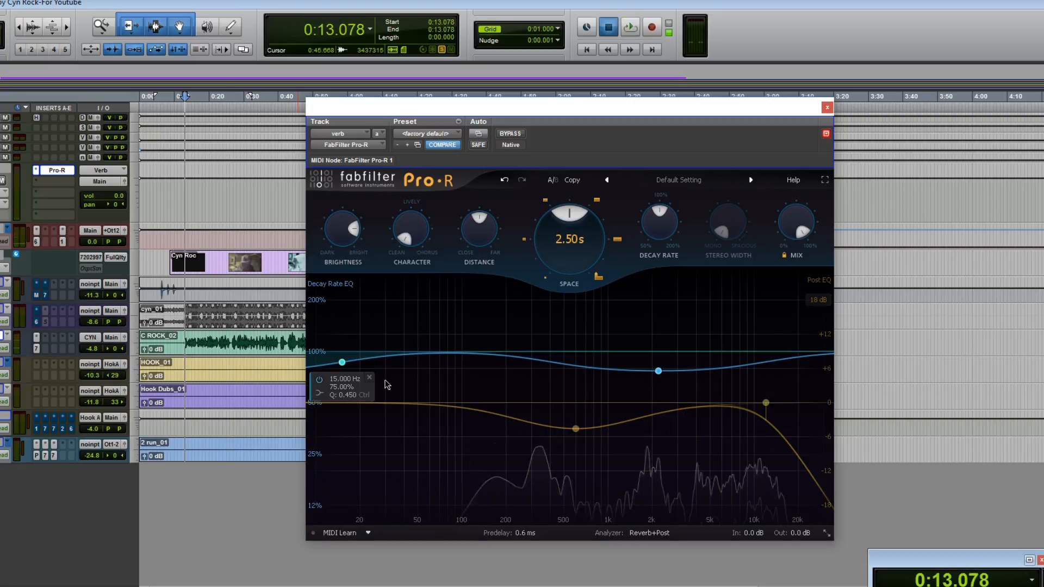
pyautogui.moveTo(404, 240)
pyautogui.mouseDown()
pyautogui.moveTo(402, 220)
pyautogui.moveTo(422, 224)
pyautogui.moveTo(419, 249)
pyautogui.moveTo(428, 235)
pyautogui.moveTo(409, 218)
pyautogui.moveTo(401, 249)
pyautogui.mouseUp()
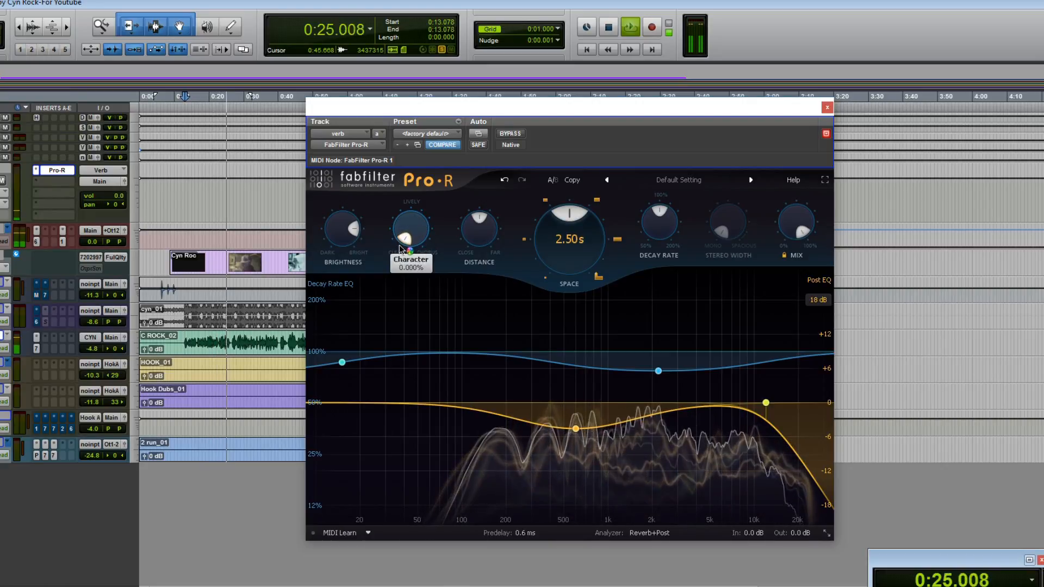
pyautogui.press('space')
pyautogui.doubleClick(406, 234)
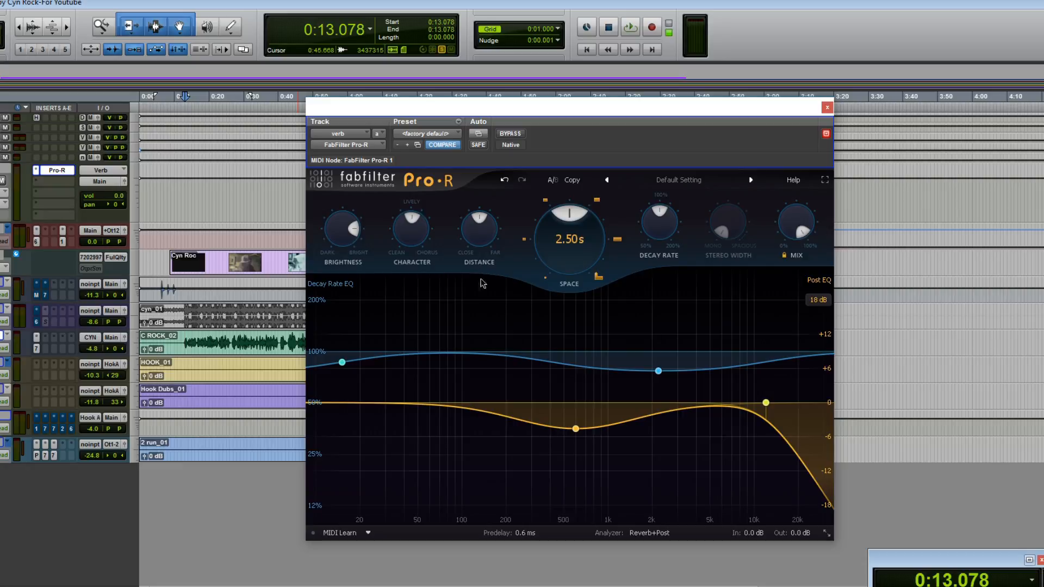
# - Audition the vocal with the reverb's Distance raised to about 71% and lowered to 0%
pyautogui.press('space')
pyautogui.moveTo(495, 228); pyautogui.dragTo(496, 220)
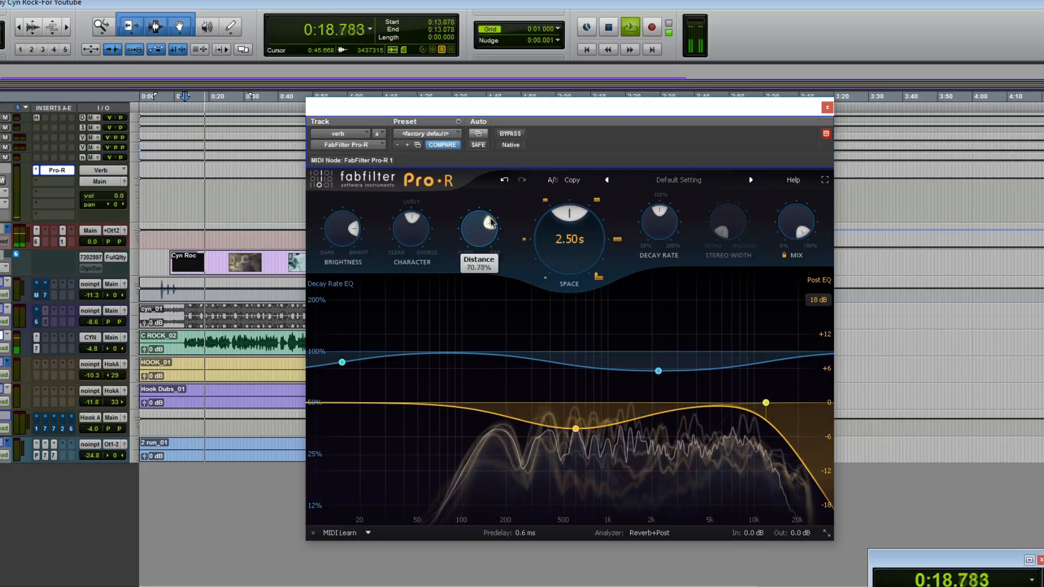
pyautogui.moveTo(468, 225); pyautogui.dragTo(468, 245)
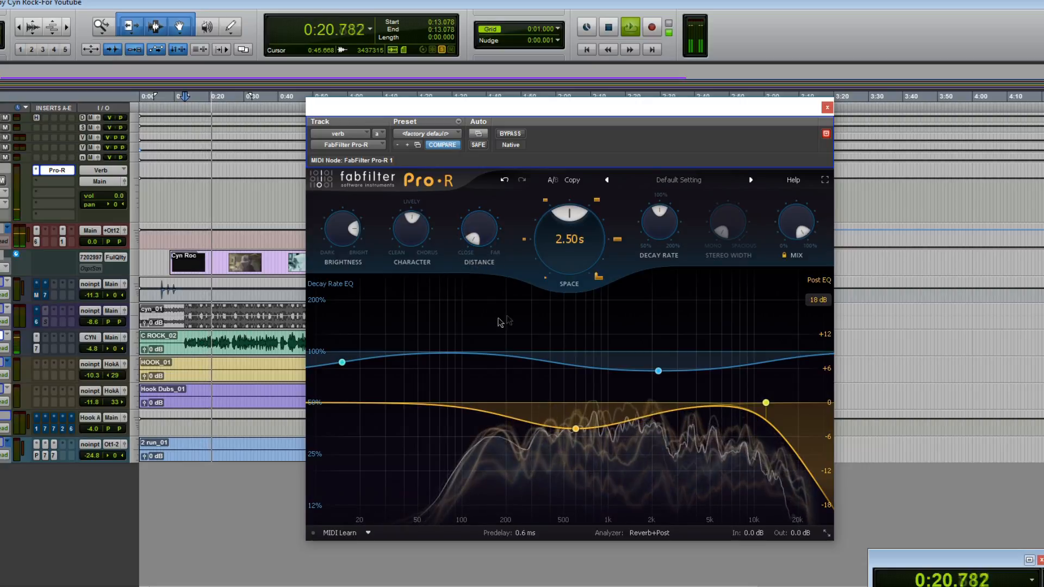
pyautogui.press('space')
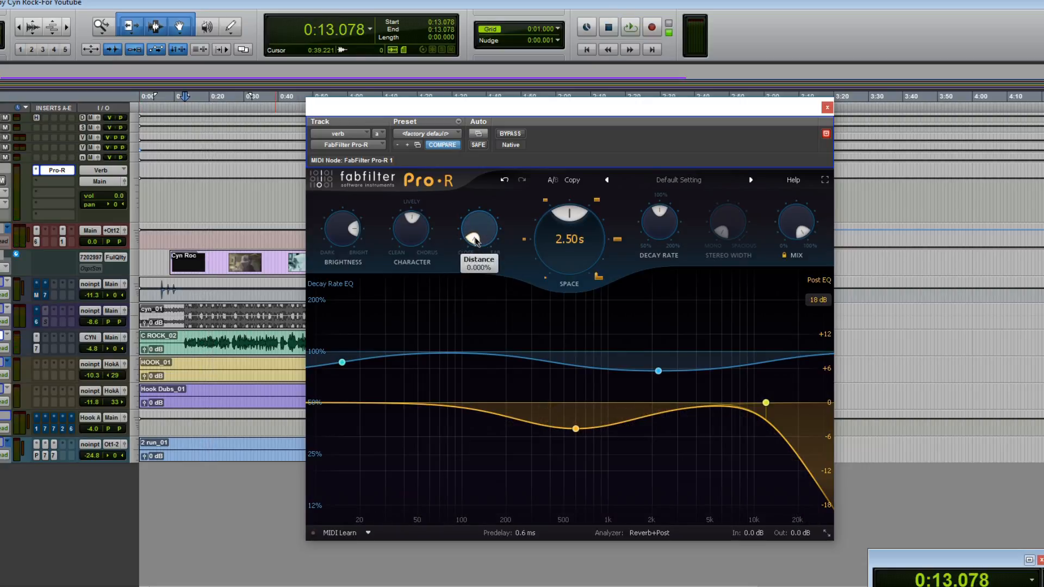
# - Set the reverb's Distance to about 70% while the vocal plays
pyautogui.press('space')
pyautogui.moveTo(499, 231); pyautogui.dragTo(479, 211)
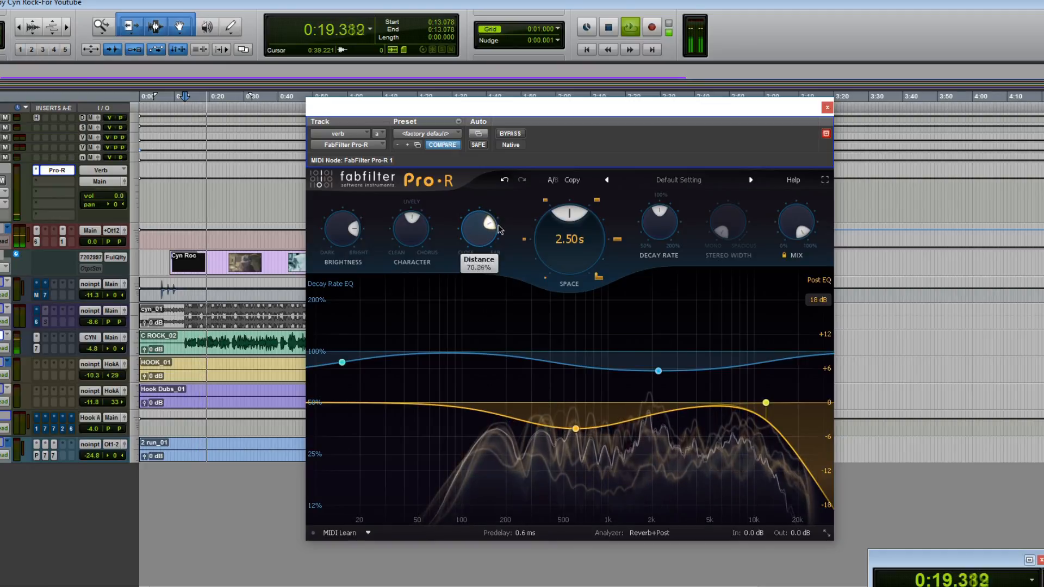
pyautogui.moveTo(500, 241); pyautogui.dragTo(501, 244)
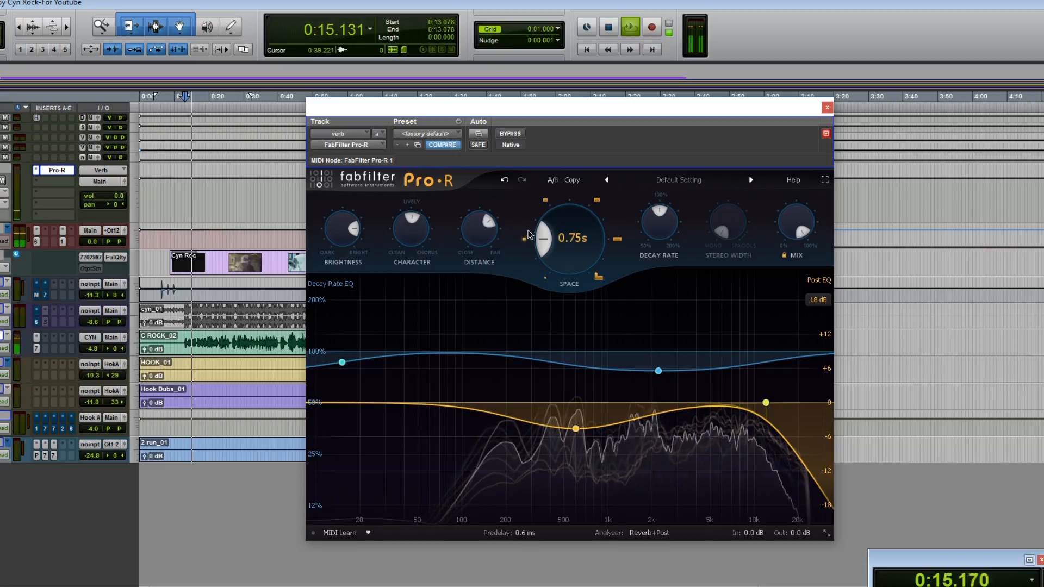
# - Audition the vocal with the preset Space sizes, from 1.85 s and 3.20 s up to 10.0 s
pyautogui.click(546, 201)
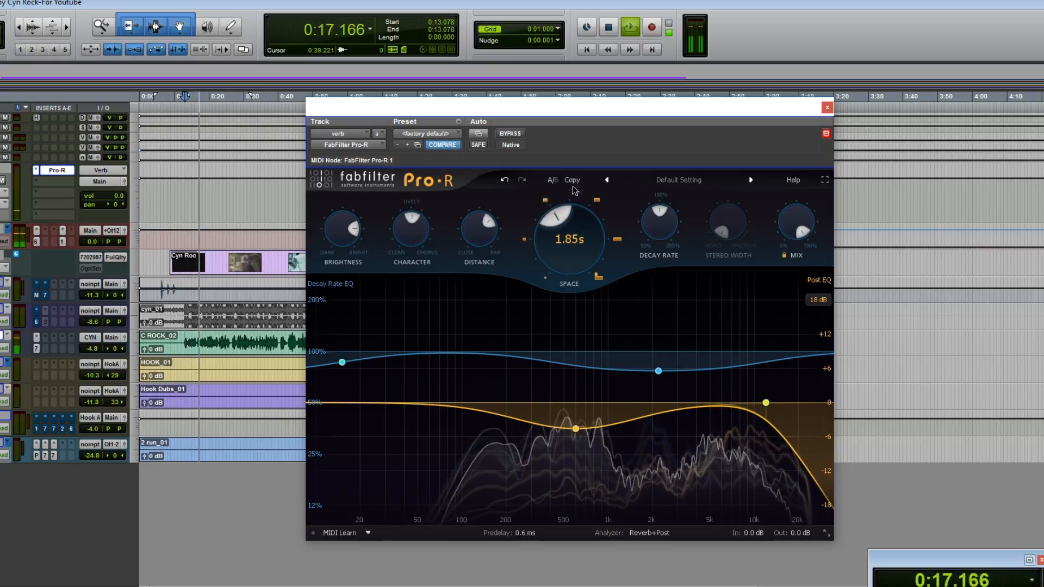
pyautogui.click(599, 201)
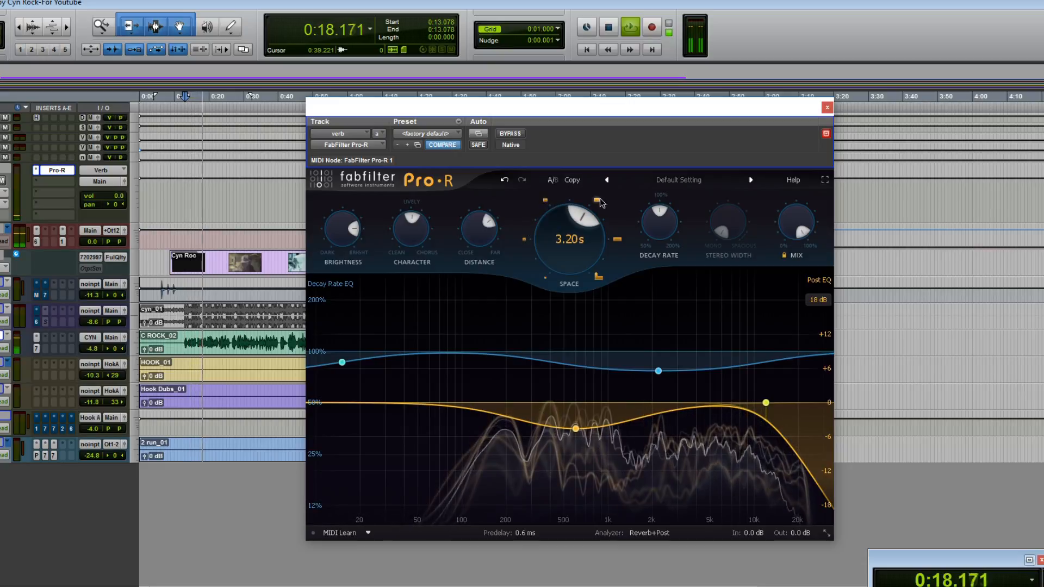
pyautogui.click(618, 239)
pyautogui.click(599, 276)
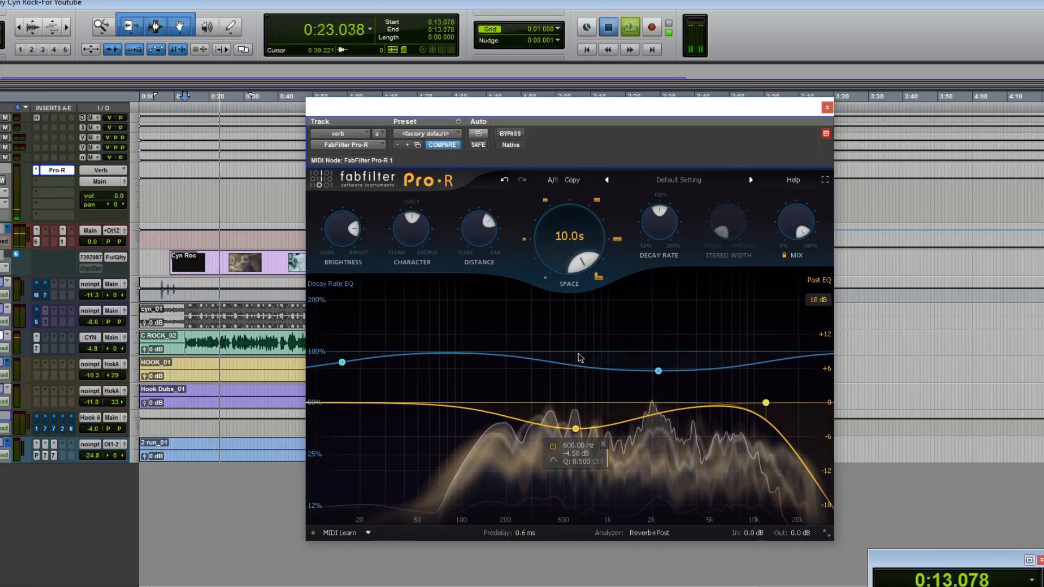
pyautogui.press('space')
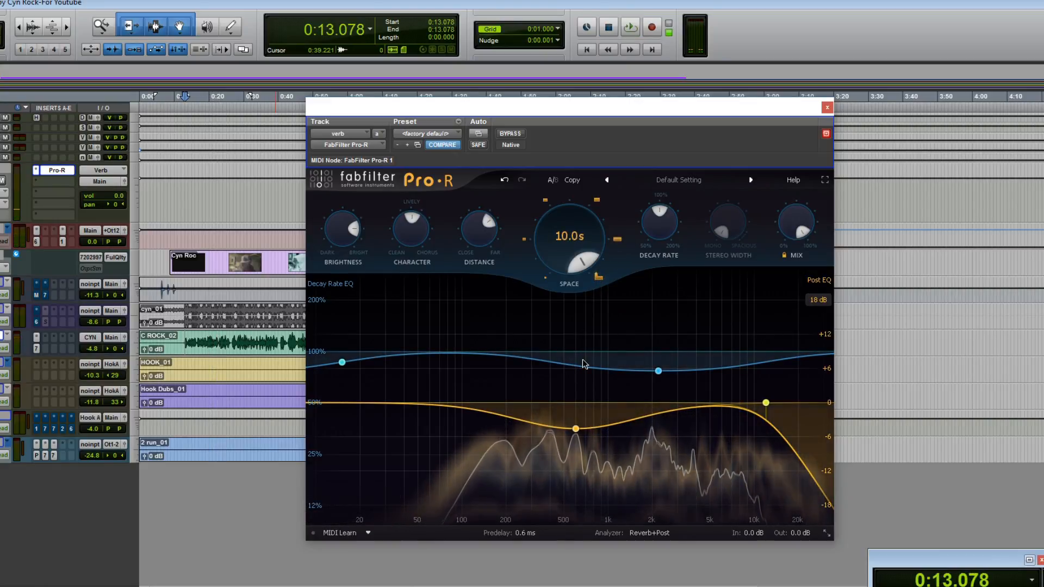
# - Step the Space setting back down through its preset sizes and return it to 2.50 s
pyautogui.click(618, 239)
pyautogui.click(596, 201)
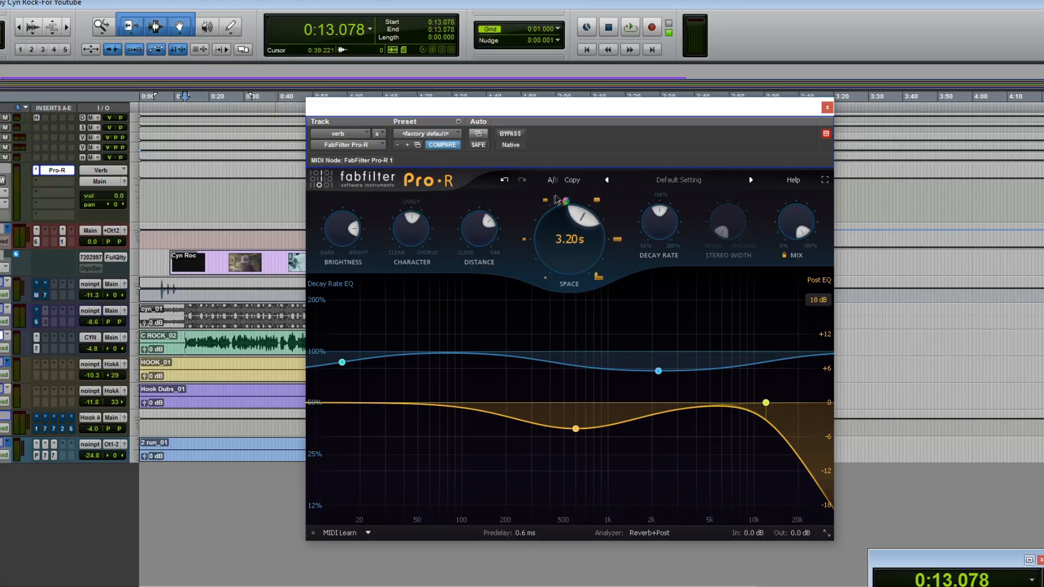
pyautogui.click(545, 201)
pyautogui.click(547, 274)
pyautogui.moveTo(556, 268); pyautogui.dragTo(612, 223)
pyautogui.moveTo(573, 272); pyautogui.dragTo(549, 203)
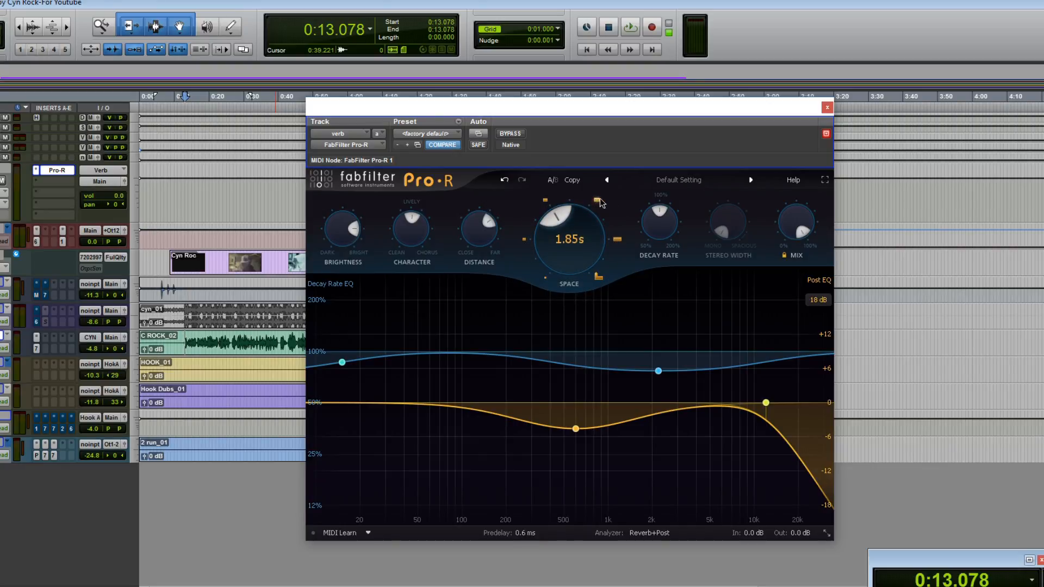
pyautogui.moveTo(600, 203); pyautogui.dragTo(562, 229)
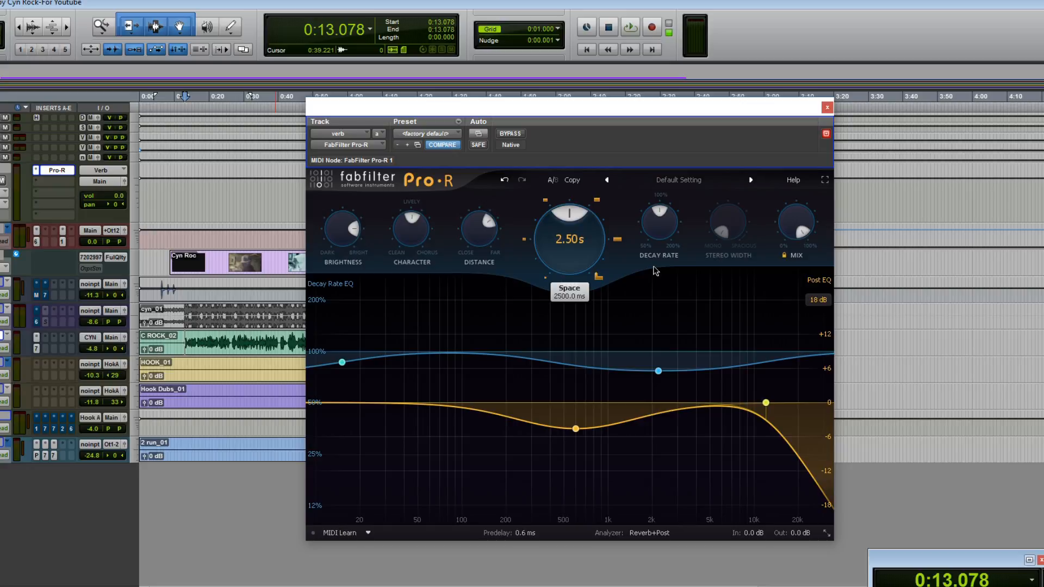
# - Audition the vocal with Decay Rate at about 192% and 50%, ending at 200%
pyautogui.moveTo(659, 220); pyautogui.dragTo(630, 312)
pyautogui.press('space')
pyautogui.moveTo(650, 235); pyautogui.dragTo(749, 320)
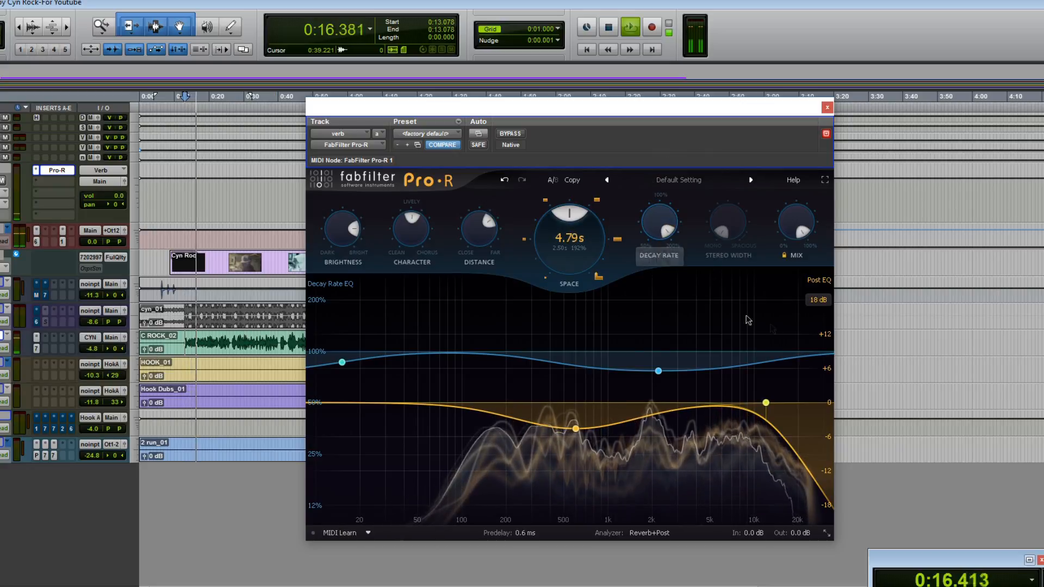
pyautogui.moveTo(669, 243); pyautogui.dragTo(640, 369)
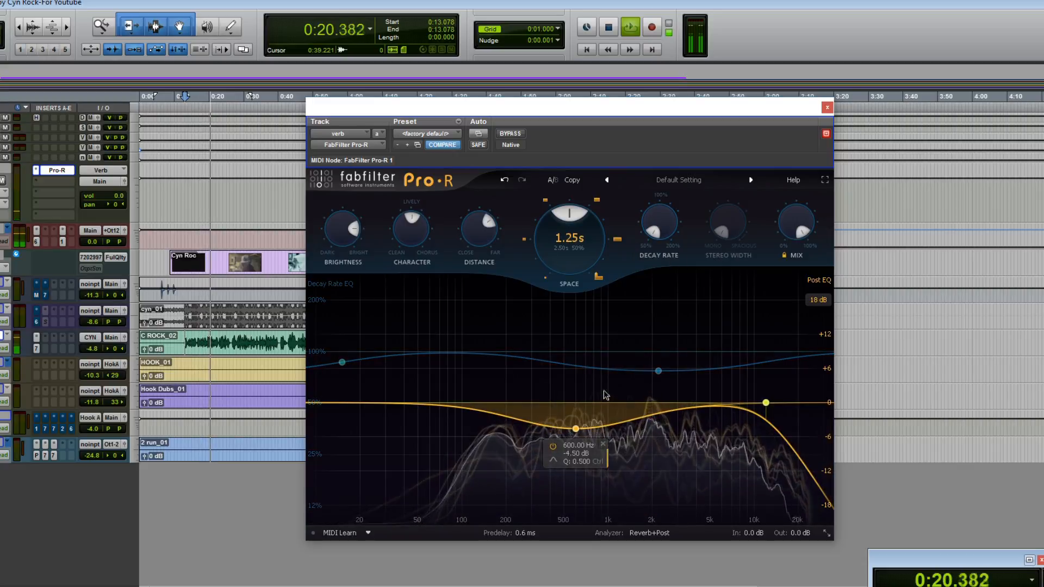
pyautogui.moveTo(650, 241); pyautogui.dragTo(651, 149)
pyautogui.moveTo(662, 215); pyautogui.dragTo(650, 321)
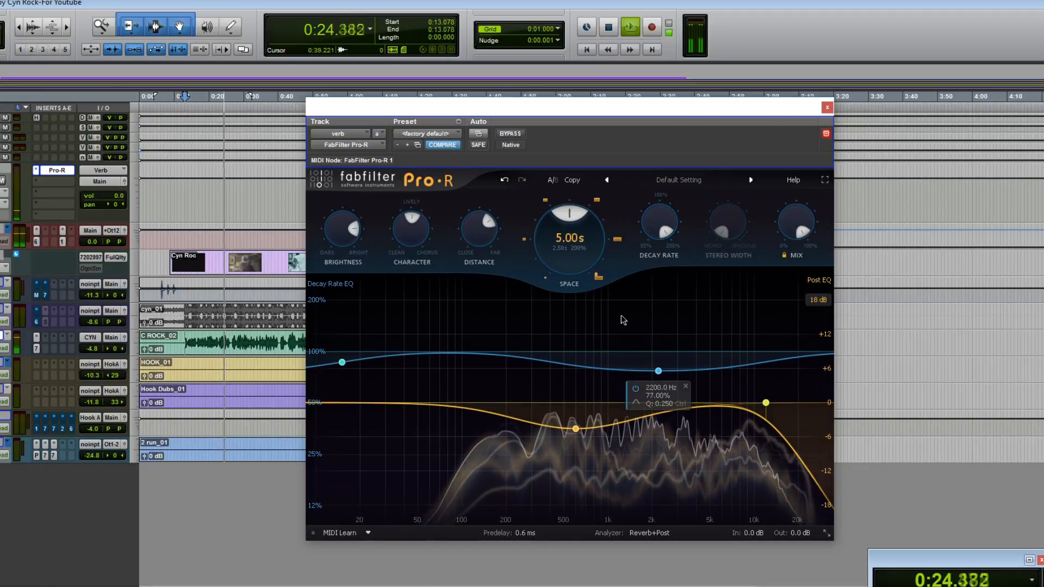
# - Stop the vocal playback and reset the reverb's Decay Rate to 100%
pyautogui.press('space')
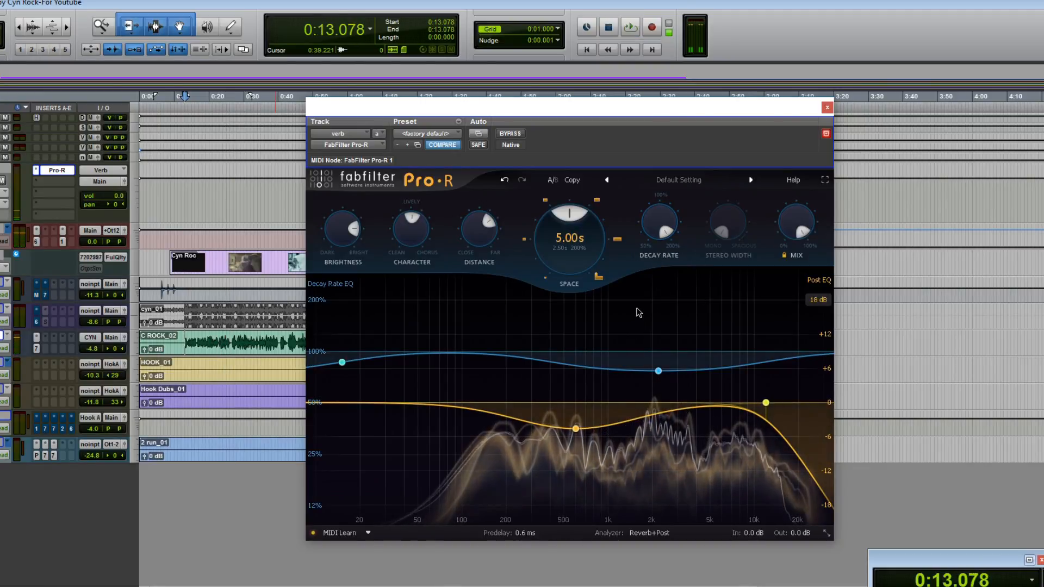
pyautogui.moveTo(660, 225); pyautogui.dragTo(652, 304)
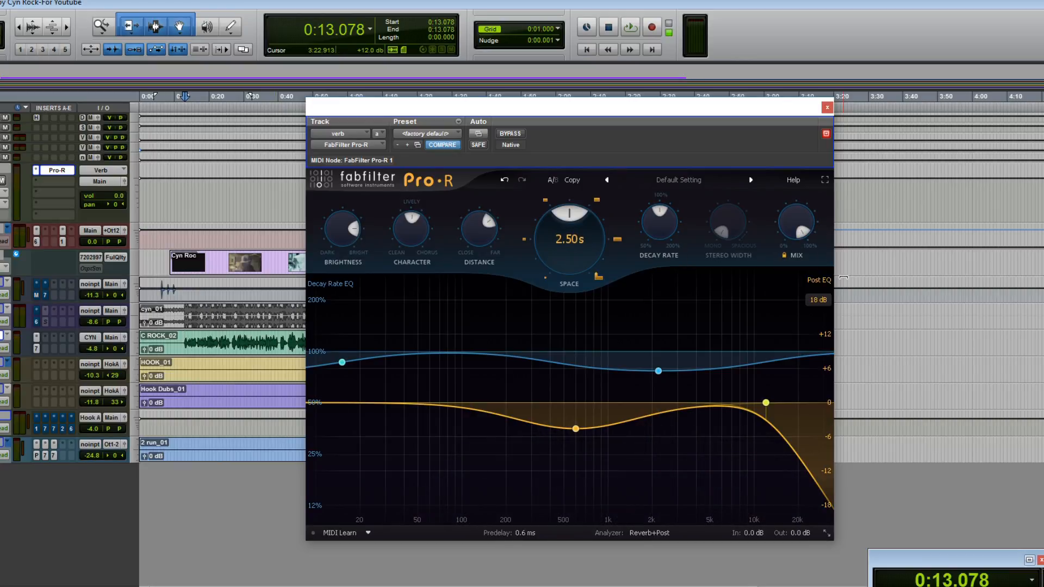
# - Try the reverb's Mix at about 50% and 91%, and return it to 100%
pyautogui.moveTo(796, 222); pyautogui.dragTo(792, 249)
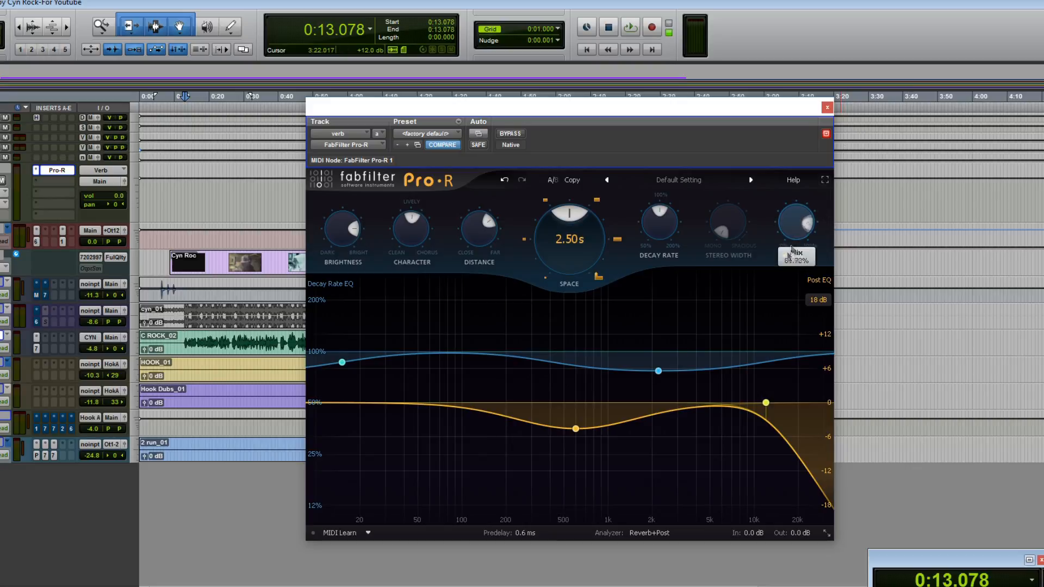
pyautogui.moveTo(787, 296); pyautogui.dragTo(789, 287)
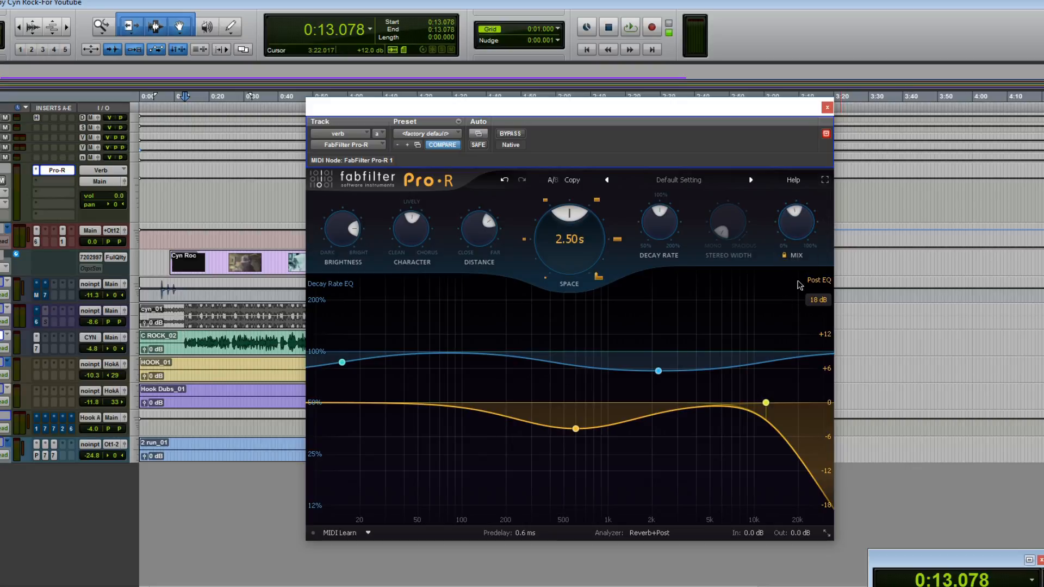
pyautogui.moveTo(795, 217)
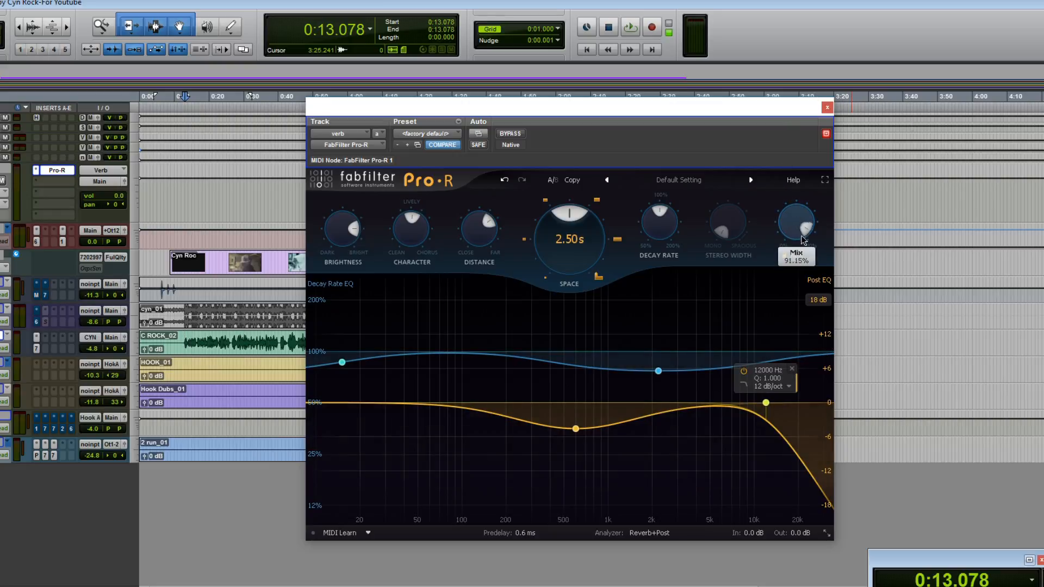
pyautogui.moveTo(802, 232); pyautogui.dragTo(805, 228)
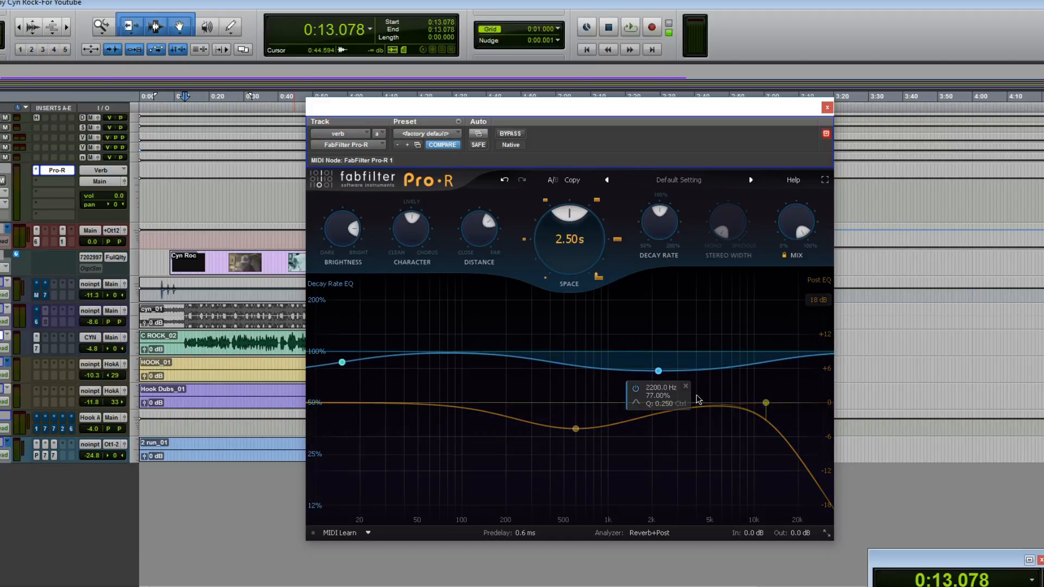
# - While the vocal plays, move the Post EQ bell to about 1112 Hz near 0 dB and the high cut slightly below 10 kHz
pyautogui.press('space')
pyautogui.moveTo(578, 428); pyautogui.dragTo(616, 404)
pyautogui.moveTo(763, 404); pyautogui.dragTo(751, 422)
pyautogui.press('space')
# - While the vocal plays, raise the 2200 Hz Decay Rate EQ band to about 180% and shift it to about 7 kHz
pyautogui.press('space')
pyautogui.moveTo(659, 370); pyautogui.dragTo(735, 308)
pyautogui.press('space')
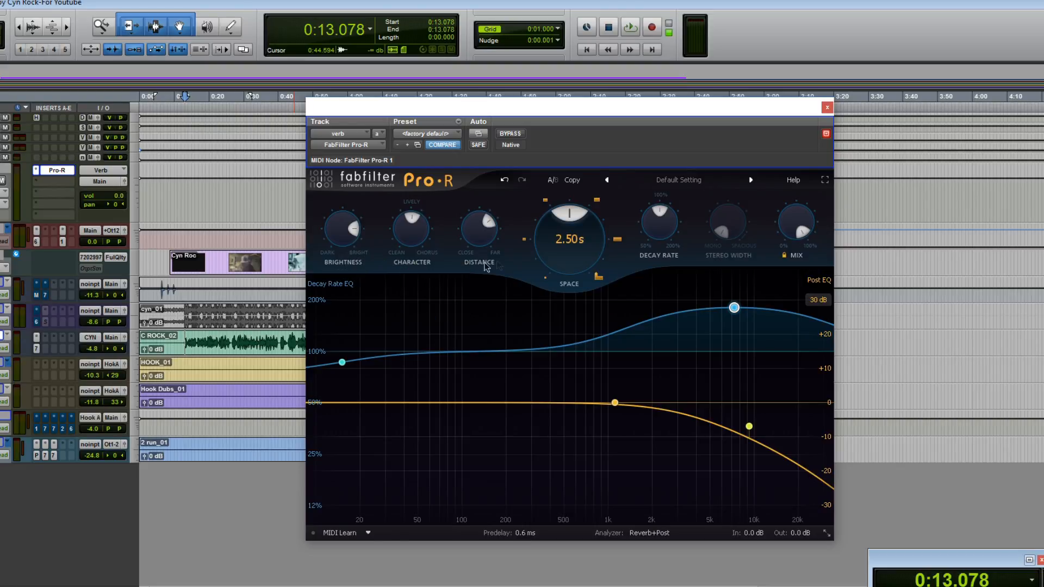
pyautogui.moveTo(609, 360)
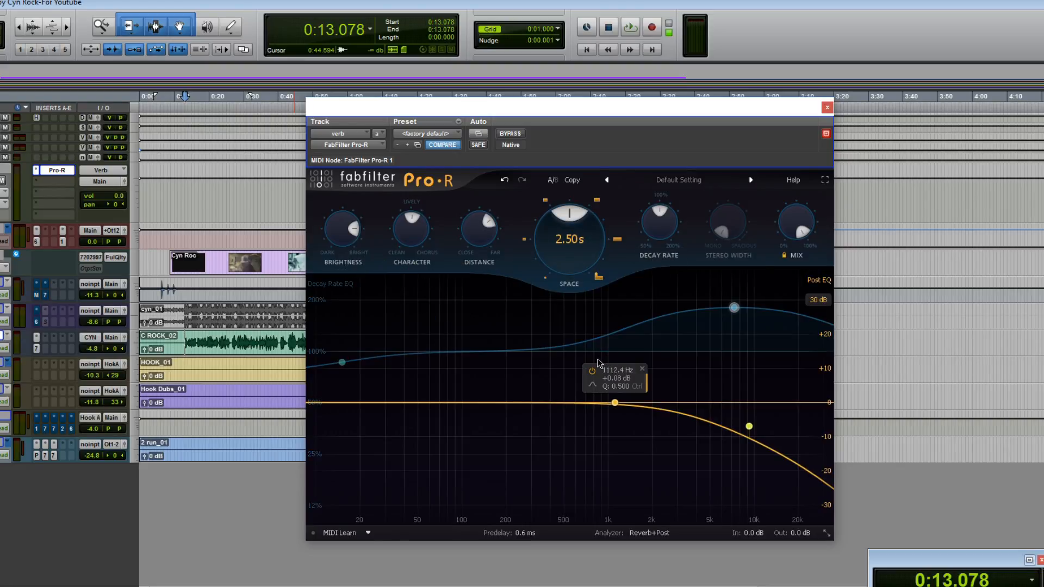